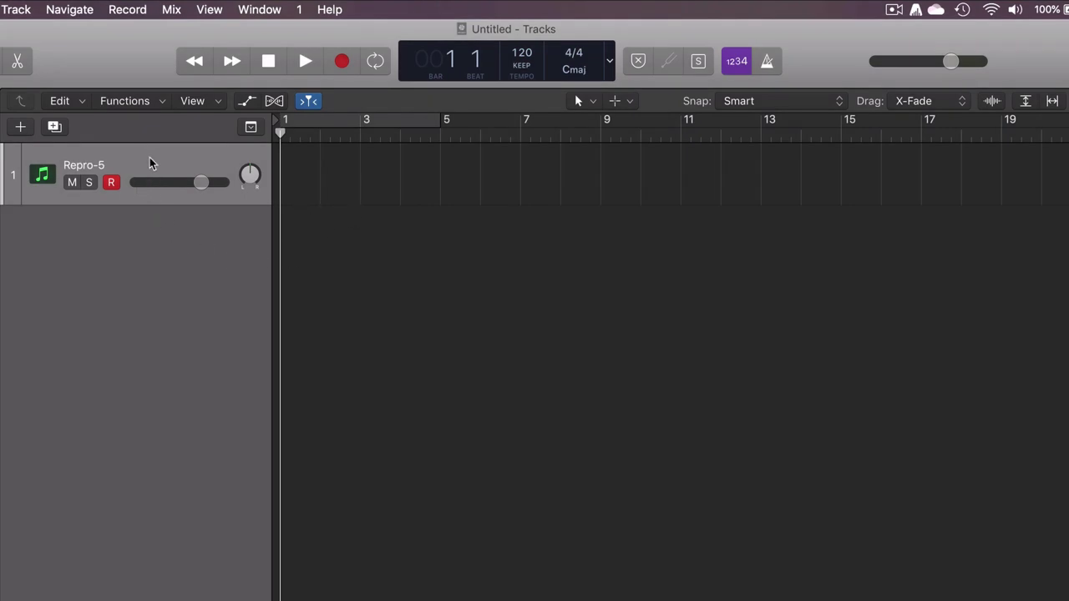
Step: Show the track's volume automation lane and open the AudioSwift console in Slider mode
key(a)
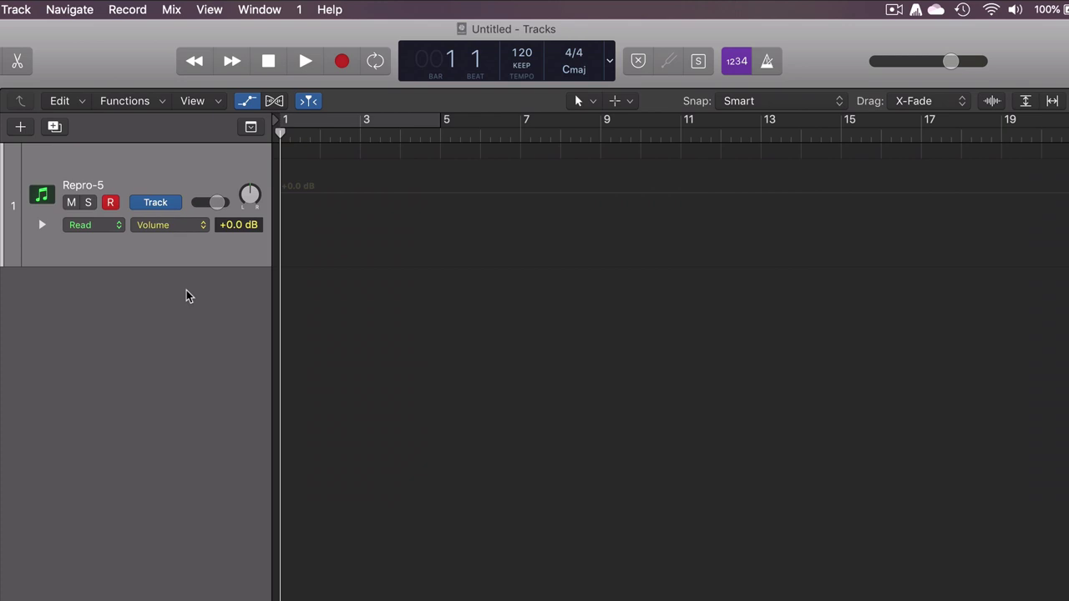
click(916, 10)
click(931, 32)
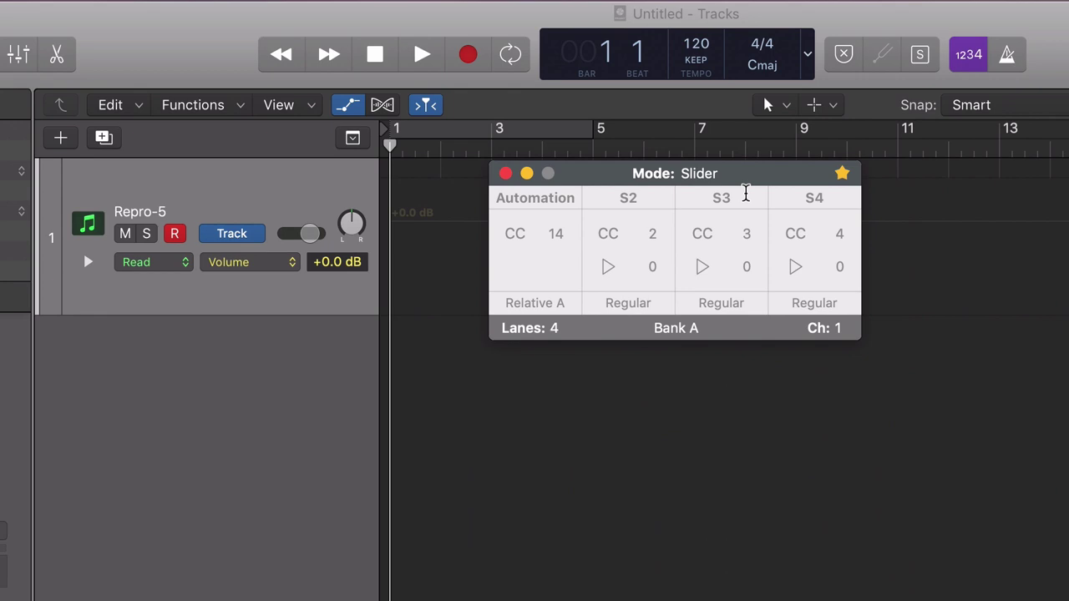
click(530, 159)
click(772, 185)
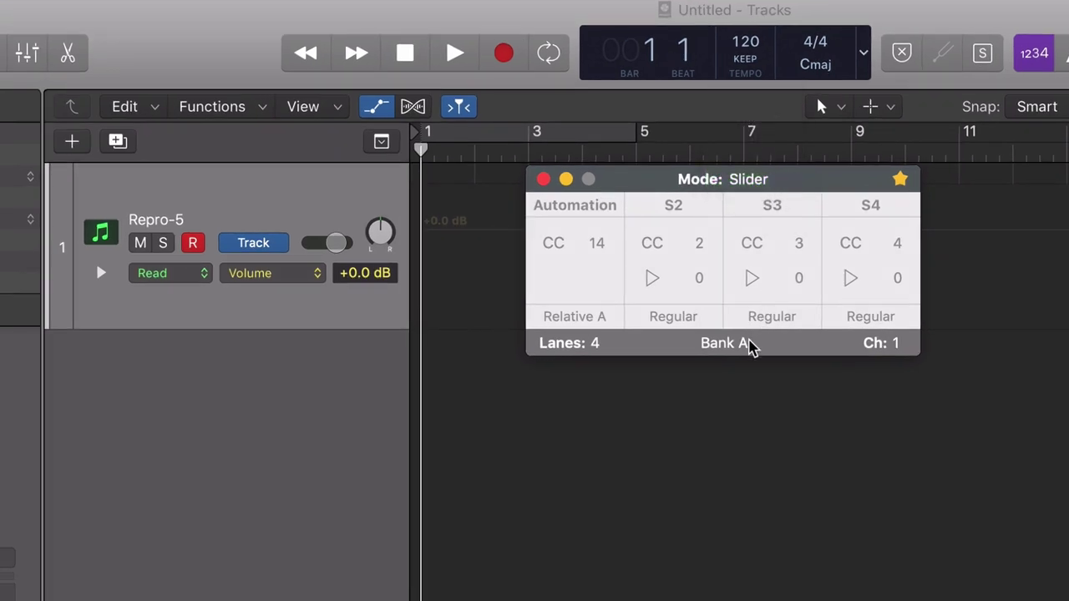
Step: Keep the console on Bank A with its Automation lane set to Relative A
click(749, 346)
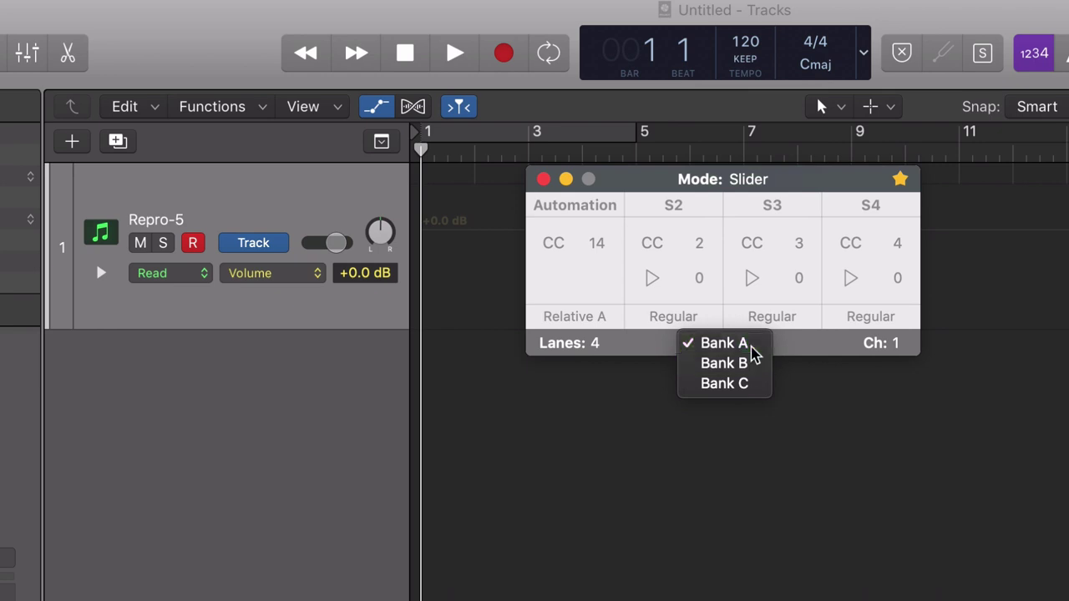
click(723, 343)
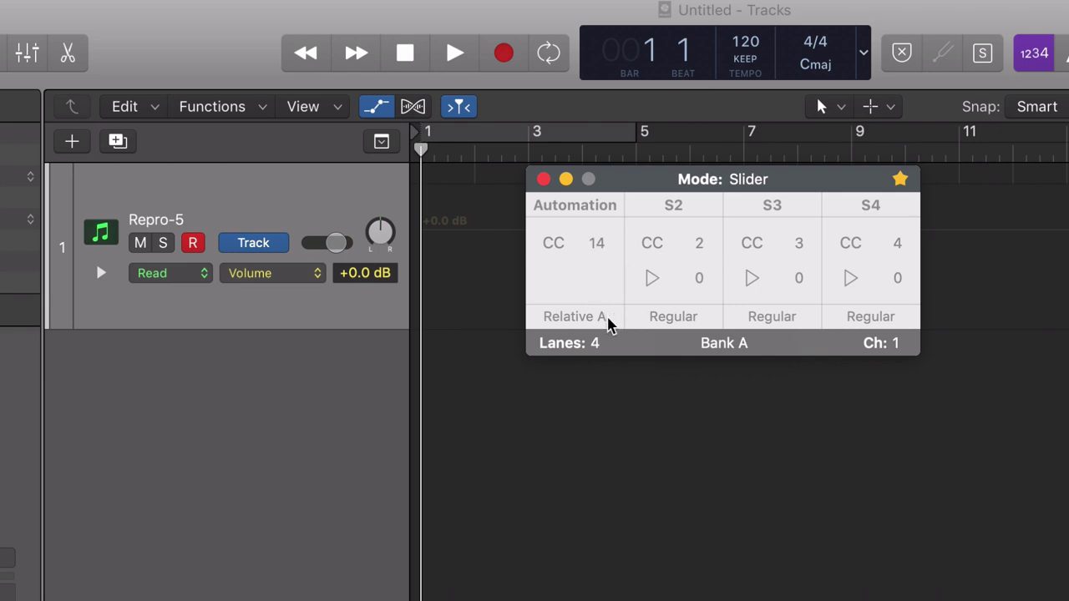
click(608, 322)
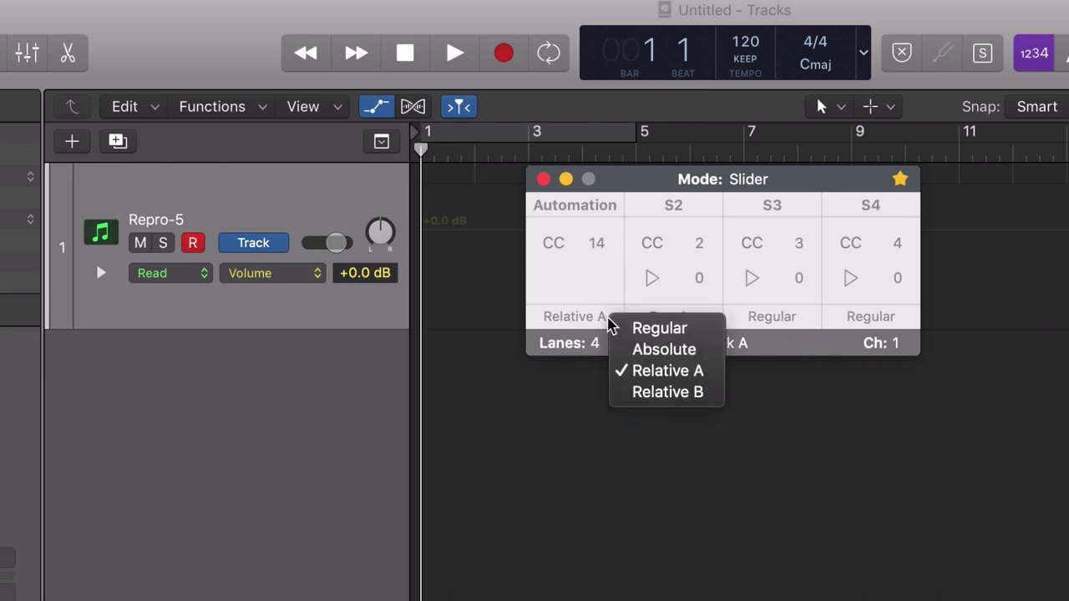
click(712, 376)
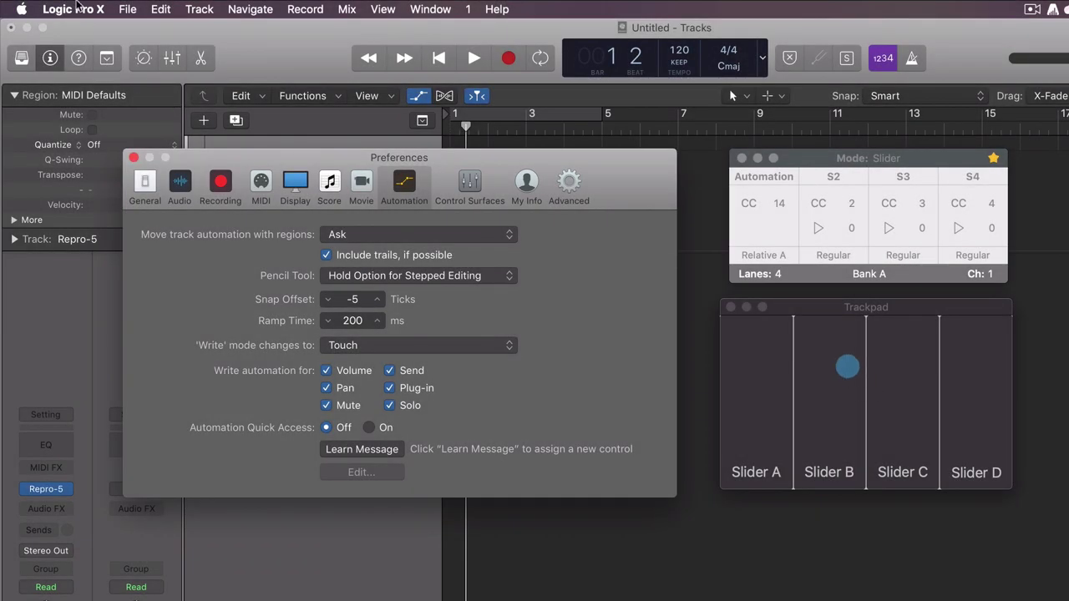
Step: Turn on Automation Quick Access in Automation preferences and learn the AudioSwift trackpad slider as its controller
click(75, 9)
mouse_move(109, 53)
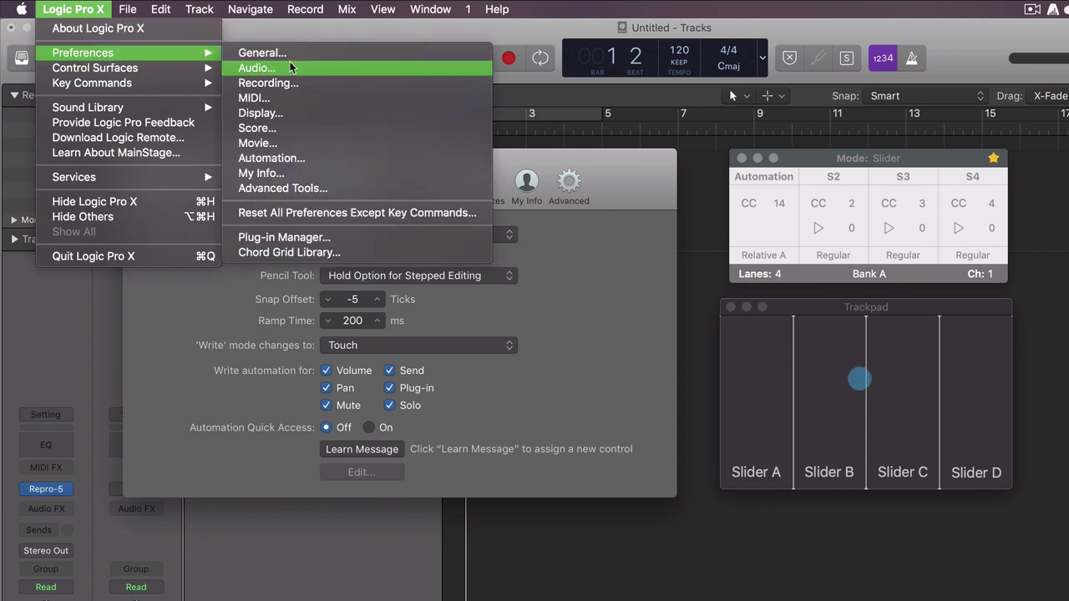
click(344, 160)
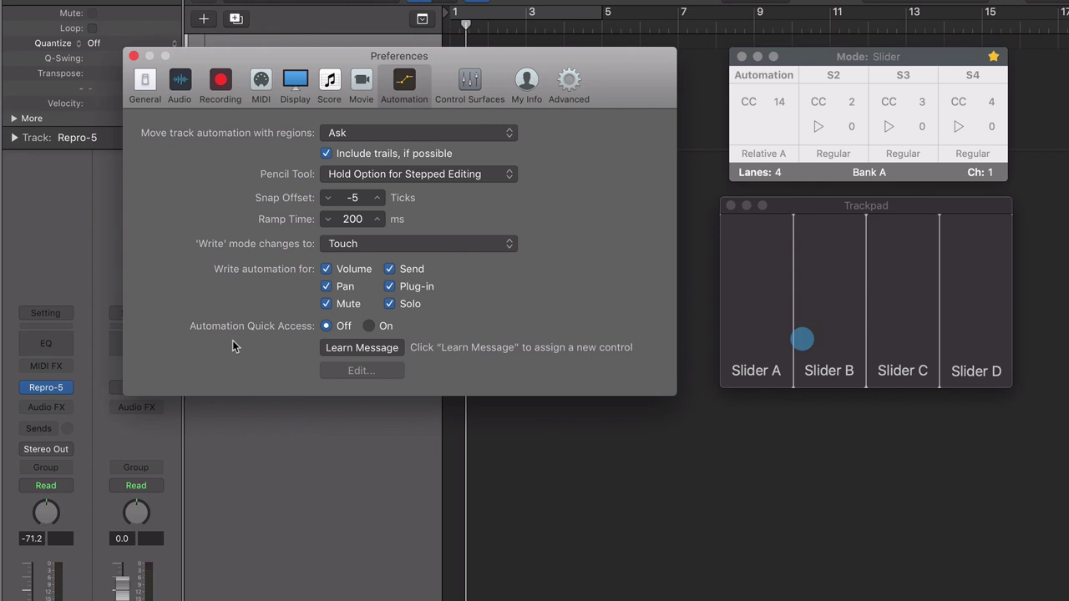
click(378, 349)
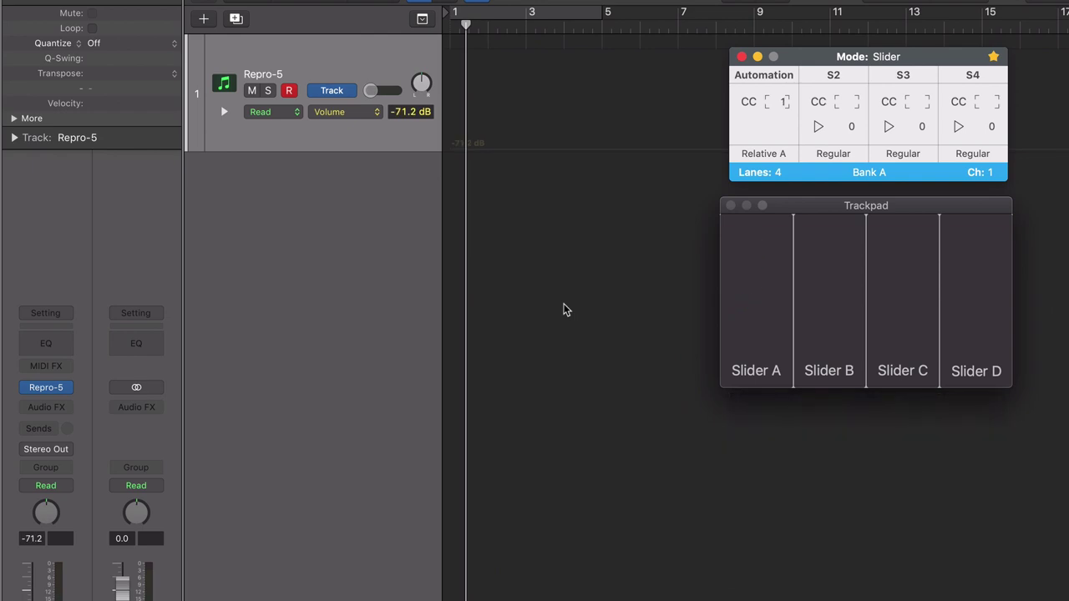
key(super+comma)
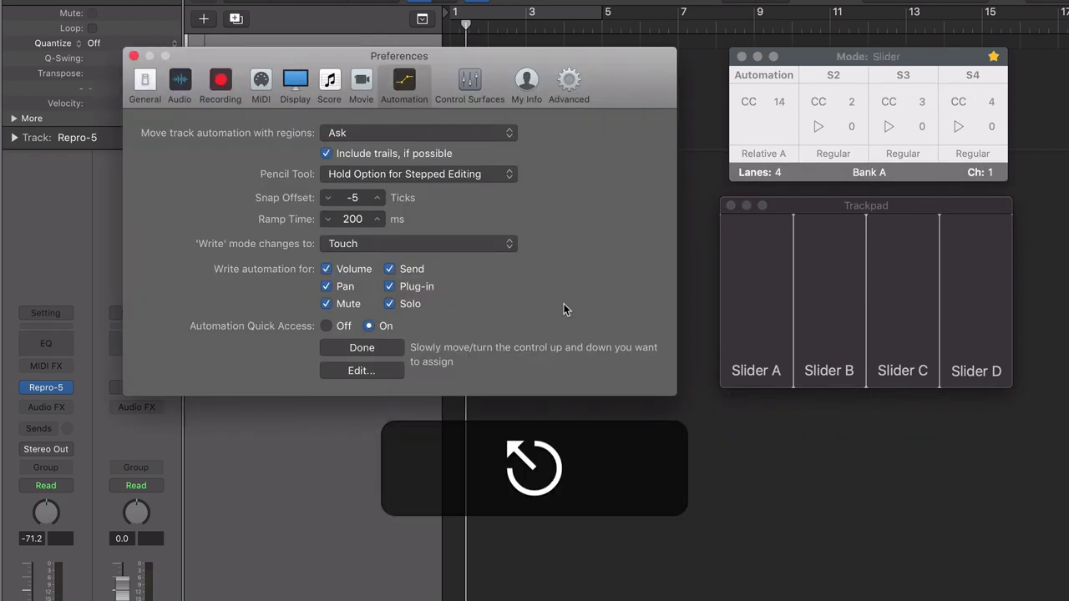
click(380, 350)
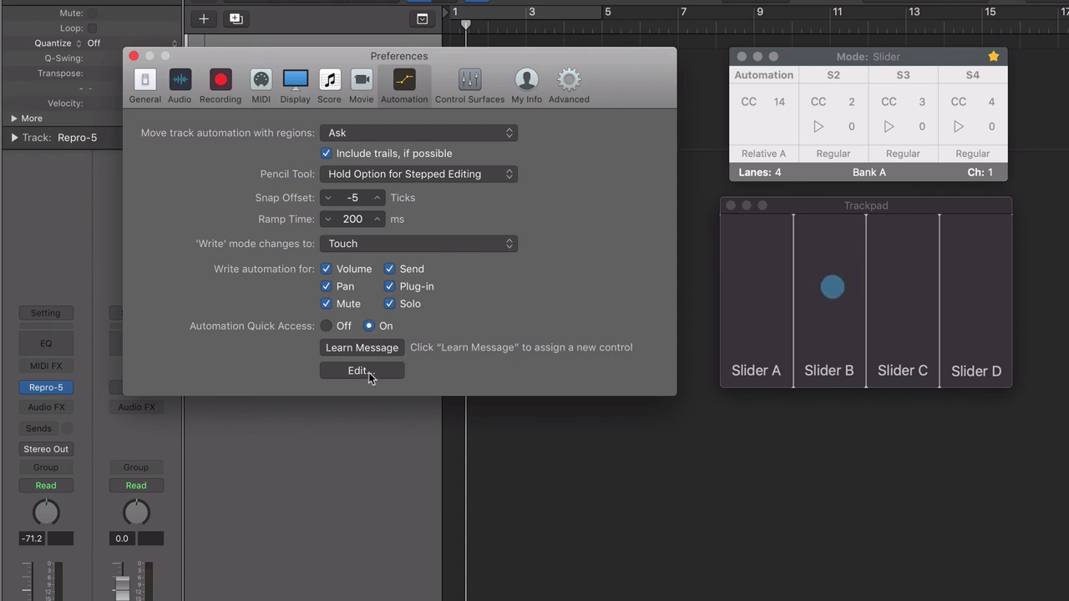
Step: Set the learned Volume assignment to Sign Magnitude format and Relative mode, then close Controller Assignments
click(383, 373)
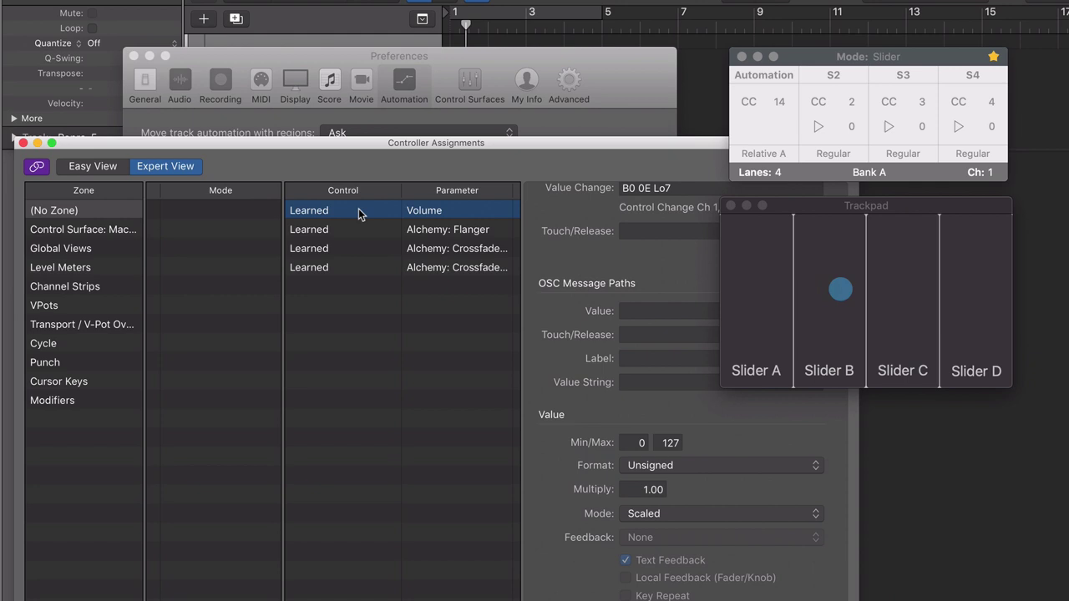
click(697, 468)
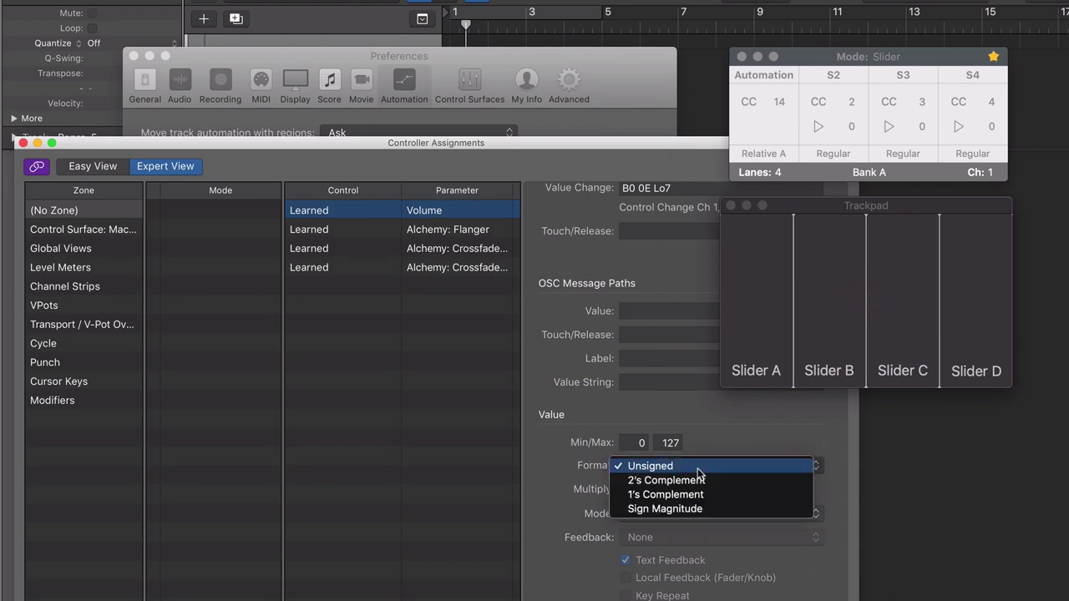
click(728, 509)
click(722, 513)
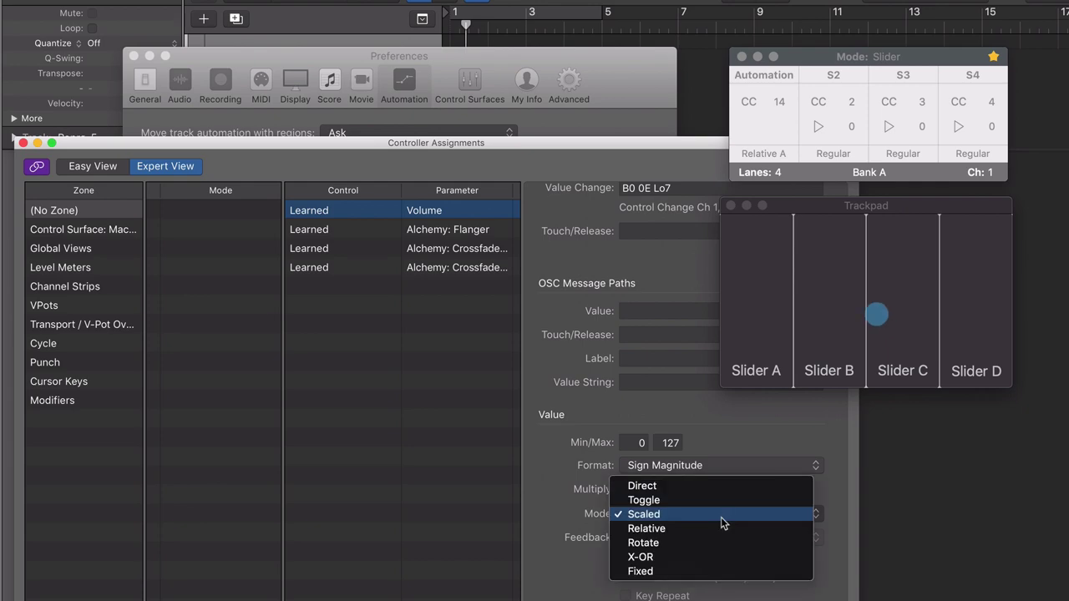
click(720, 528)
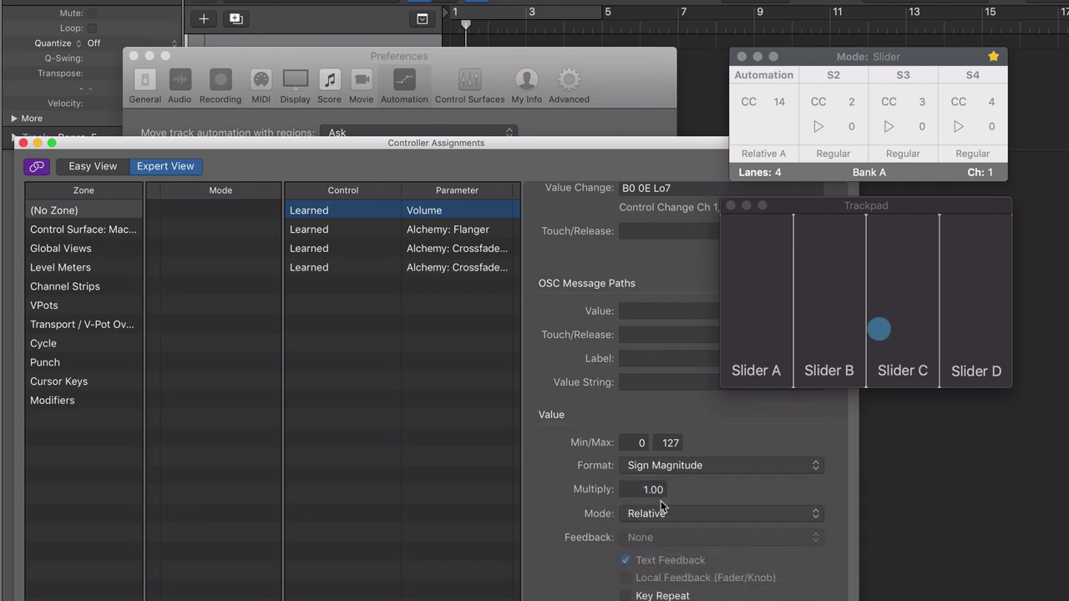
click(23, 143)
Step: Put Repro-5 in Touch mode and record a rising, dipping volume pass across bars 1–13
click(134, 56)
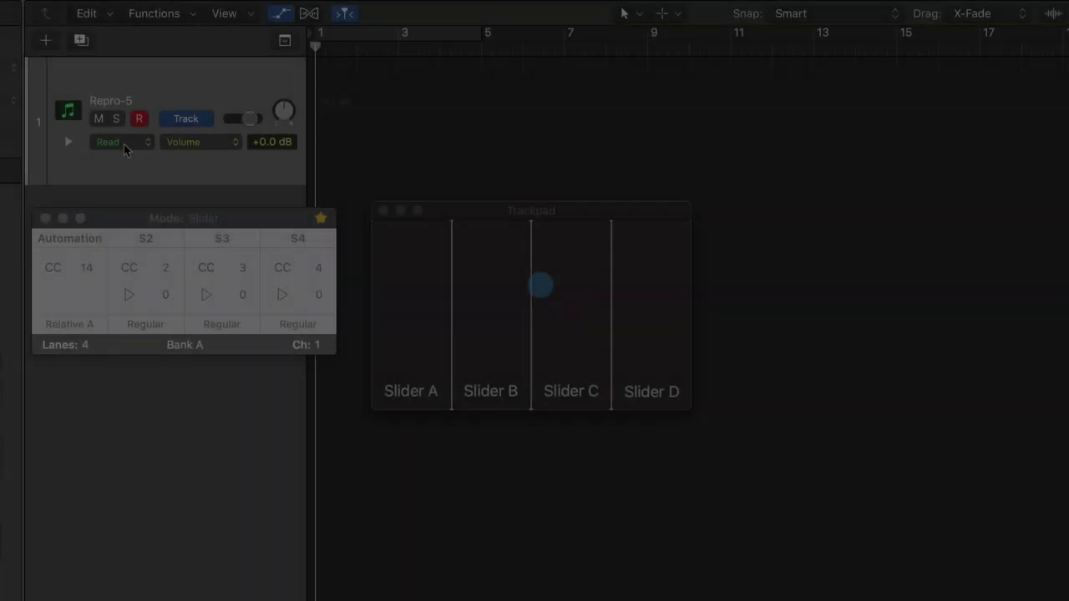
click(122, 142)
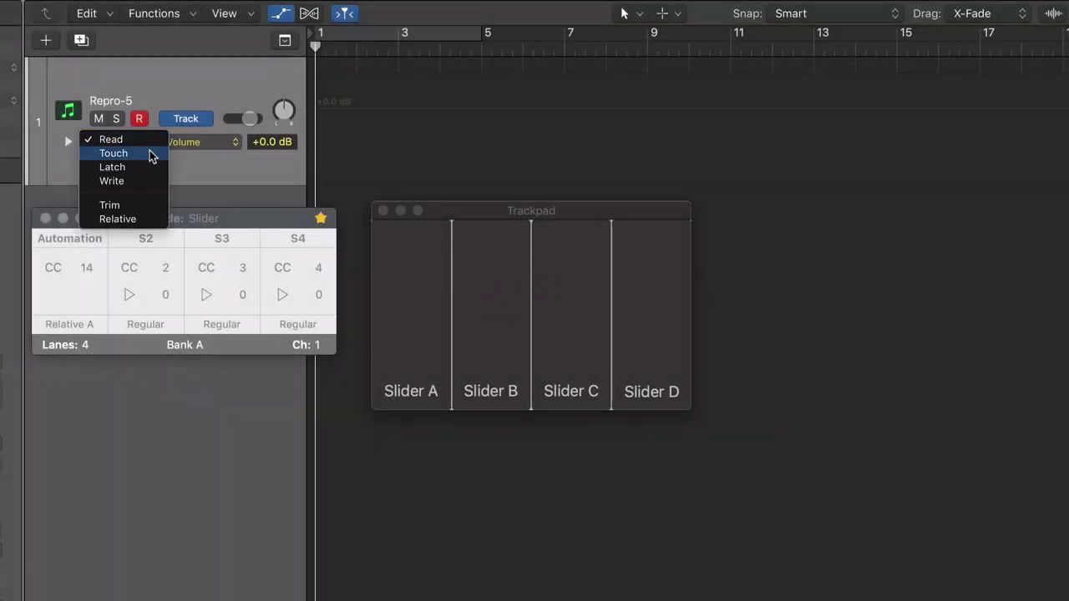
click(113, 154)
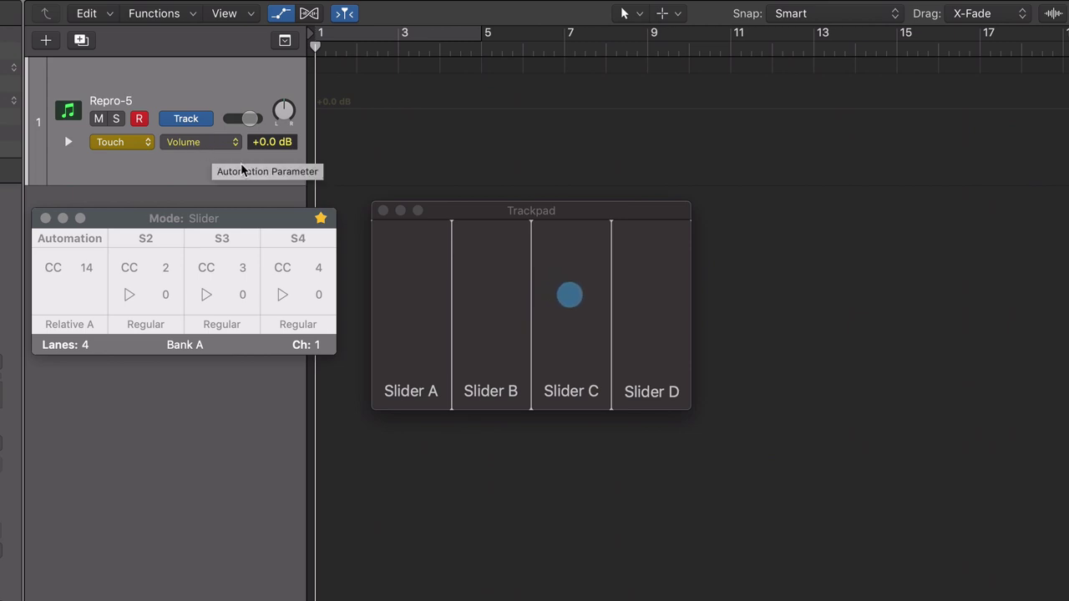
key(space)
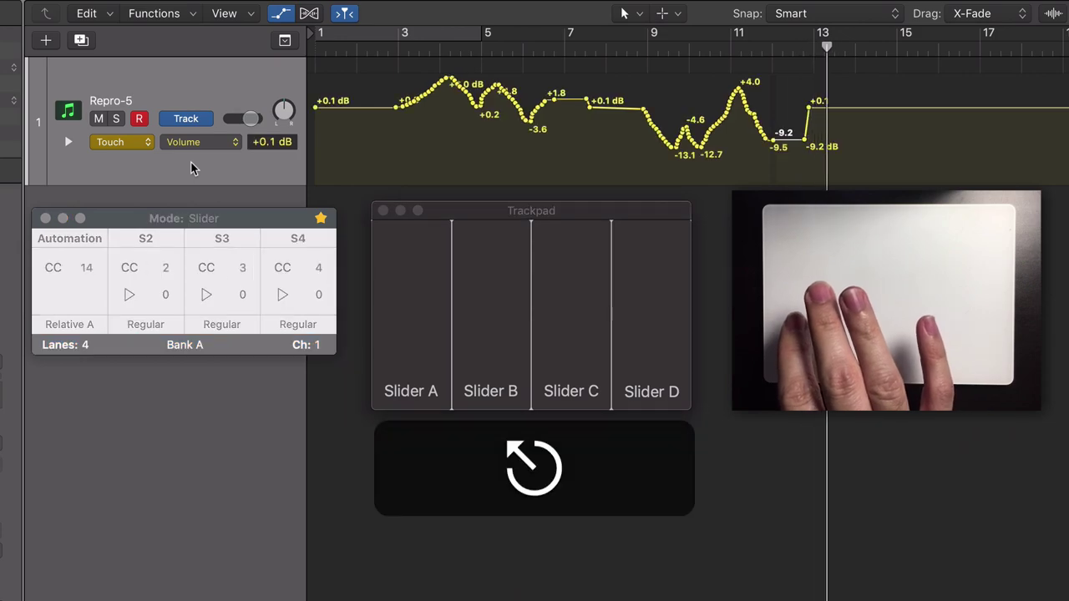
key(space)
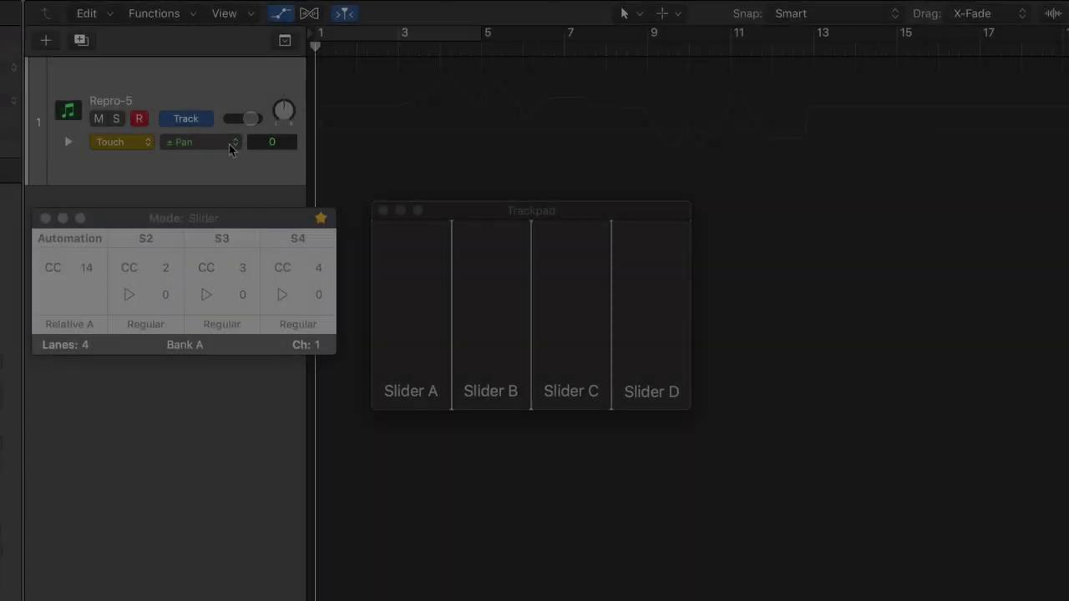
Step: Switch the Repro-5 automation lane from Pan to 1 Repro-5 > Filter > Cutoff and start playback
click(231, 146)
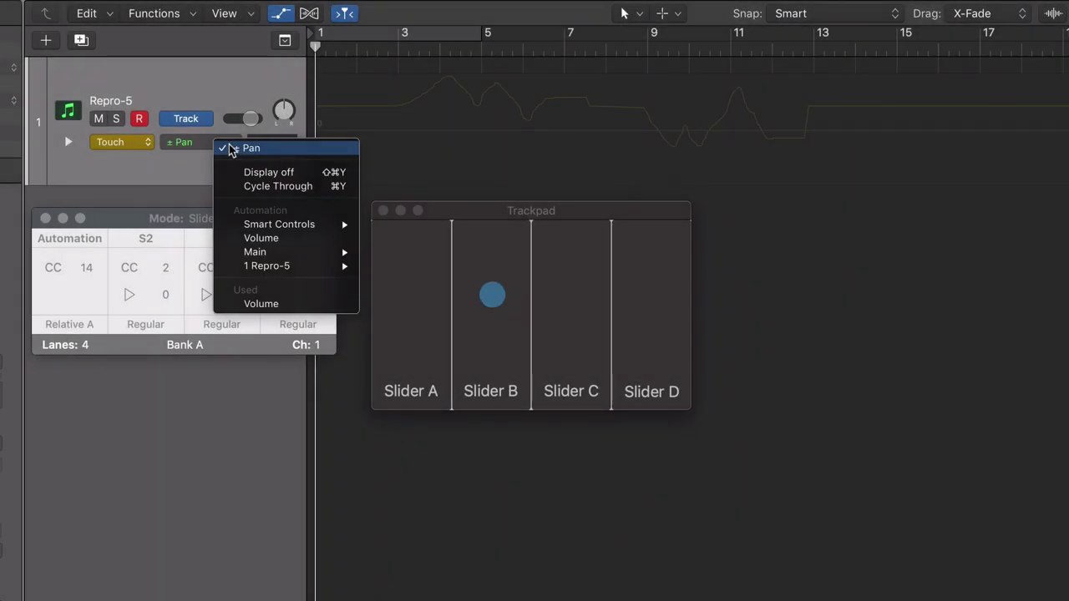
click(303, 155)
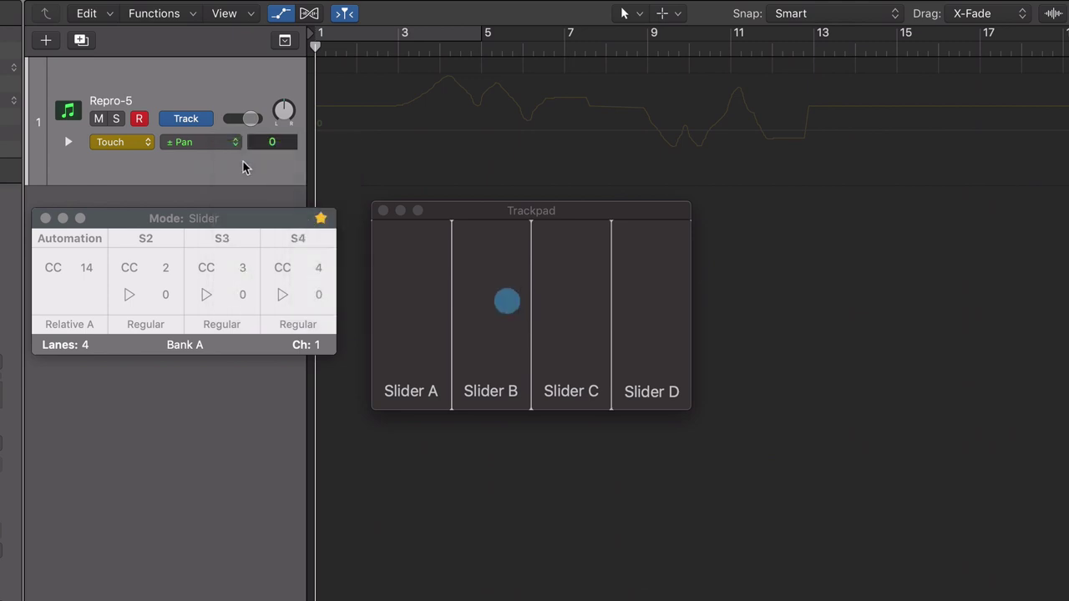
click(230, 142)
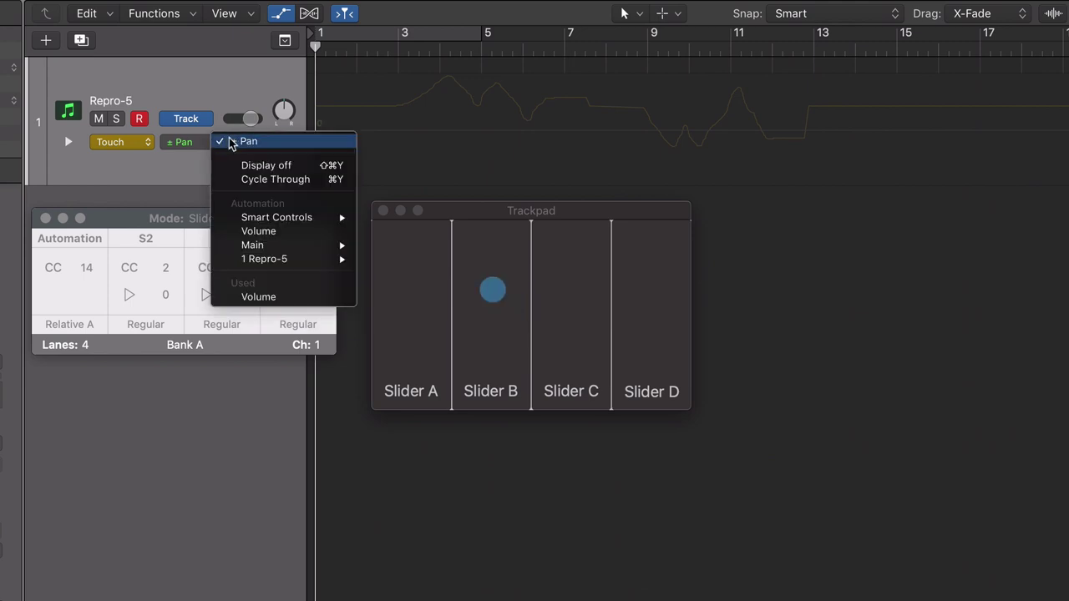
mouse_move(304, 264)
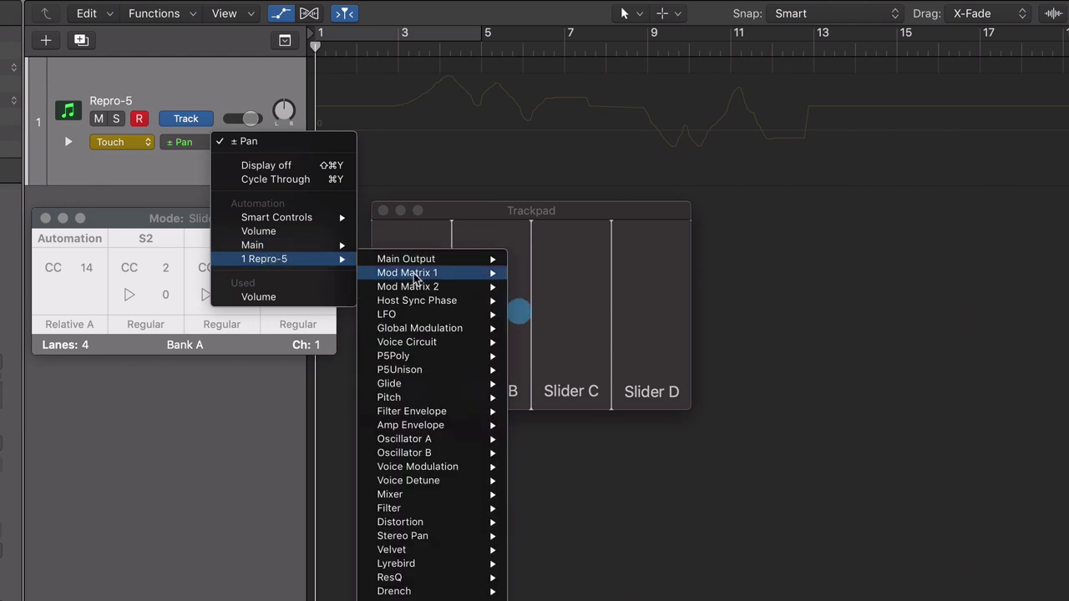
mouse_move(466, 515)
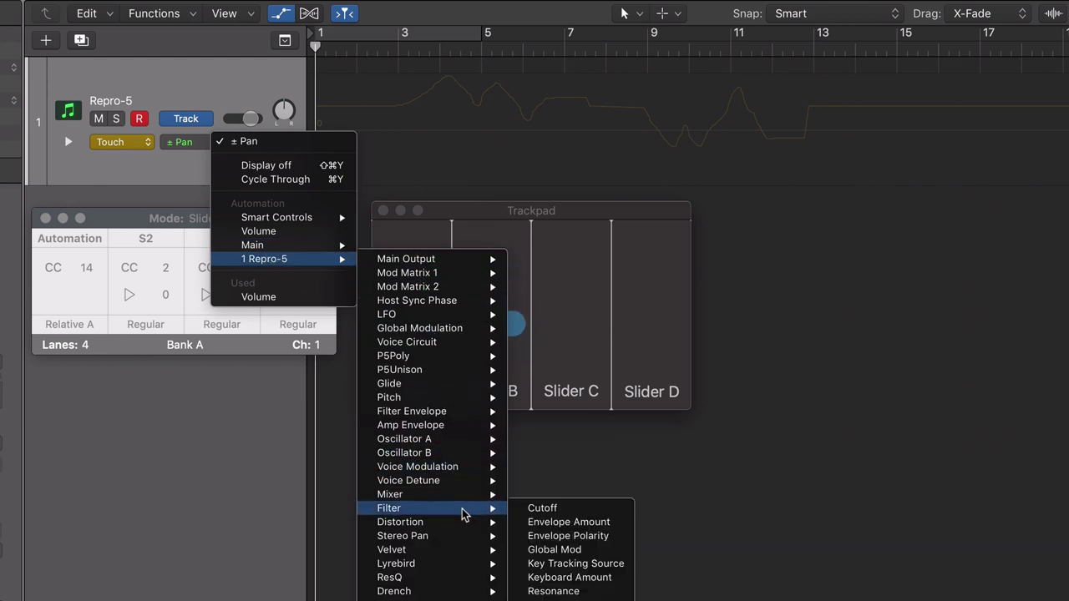
click(553, 512)
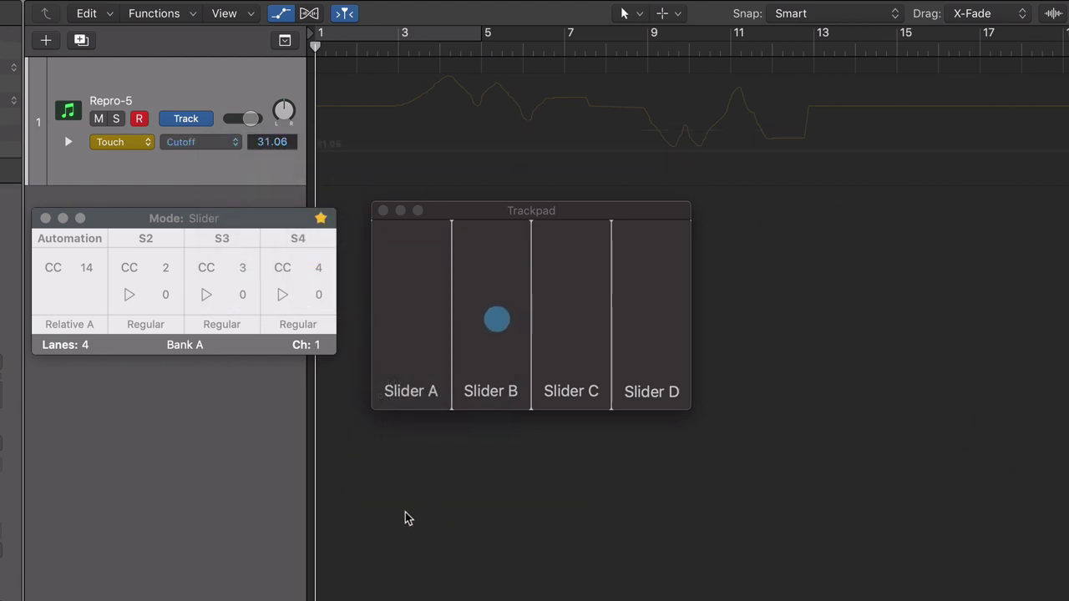
key(space)
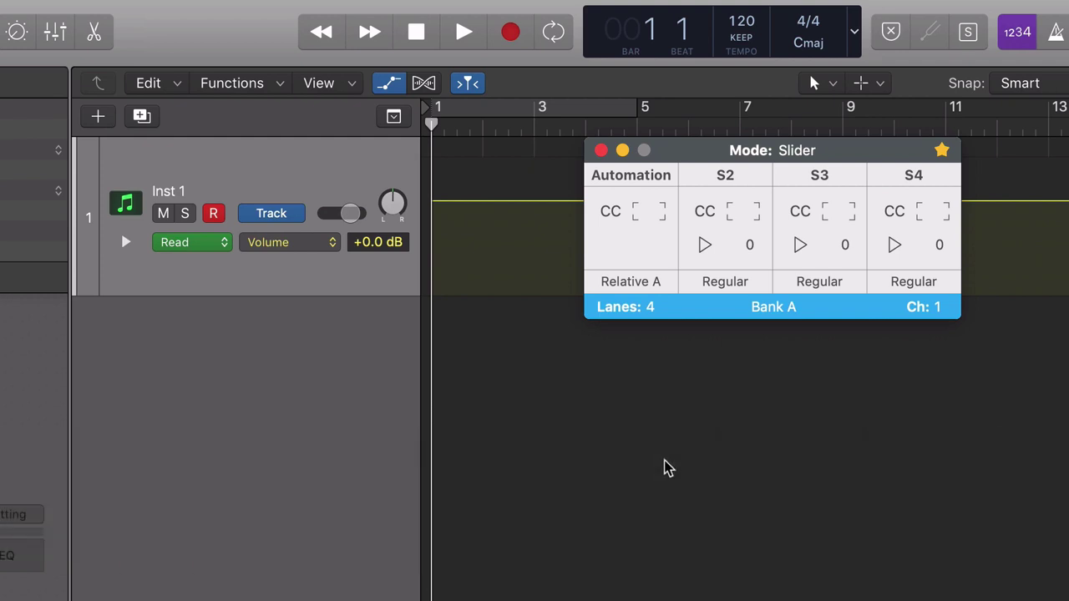
Step: Play into bar 2 and add +0.0 dB volume automation points at the playhead
key(space)
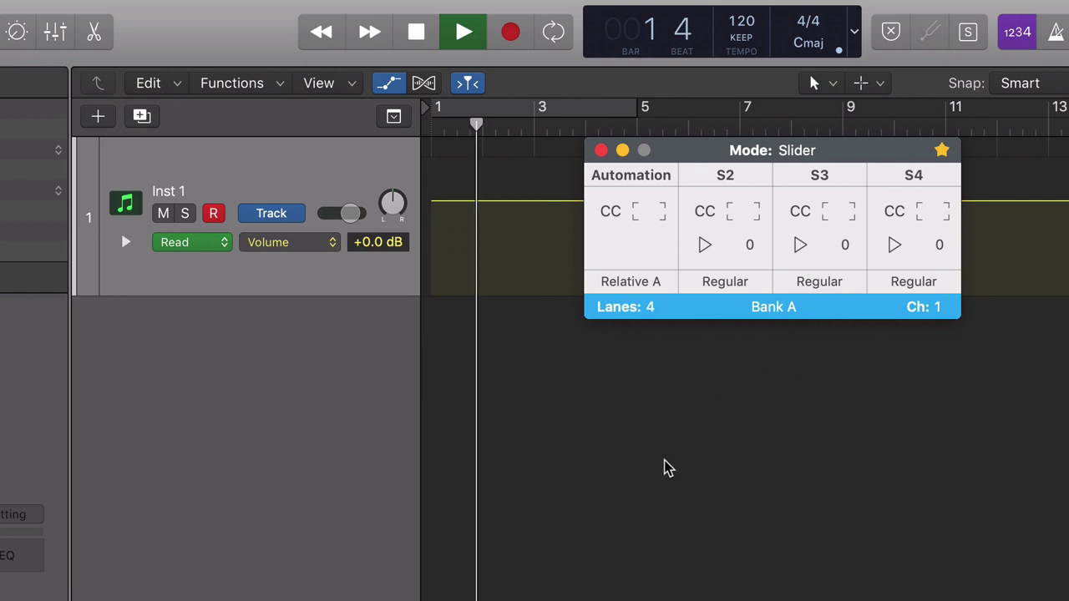
key(space)
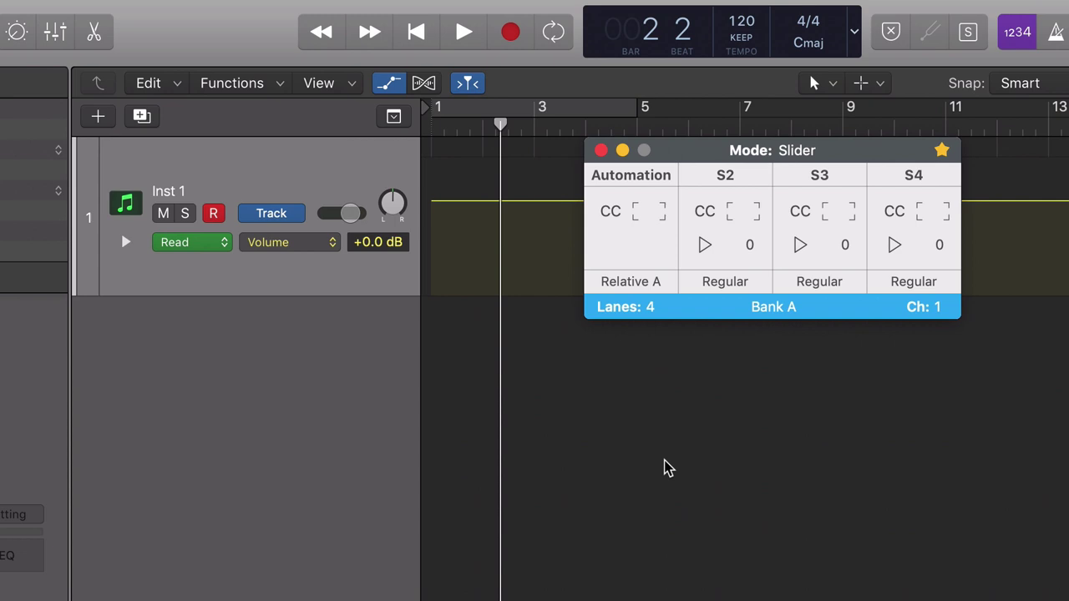
key(u)
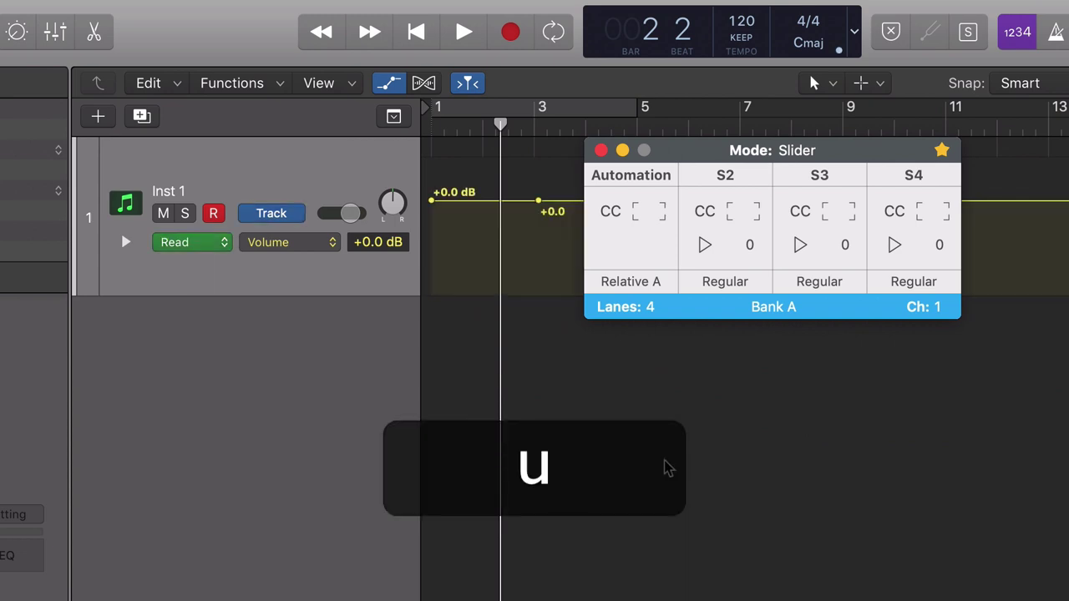
Step: Cycle the Inst 1 track's automation mode through Write and Touch to Latch
key(i)
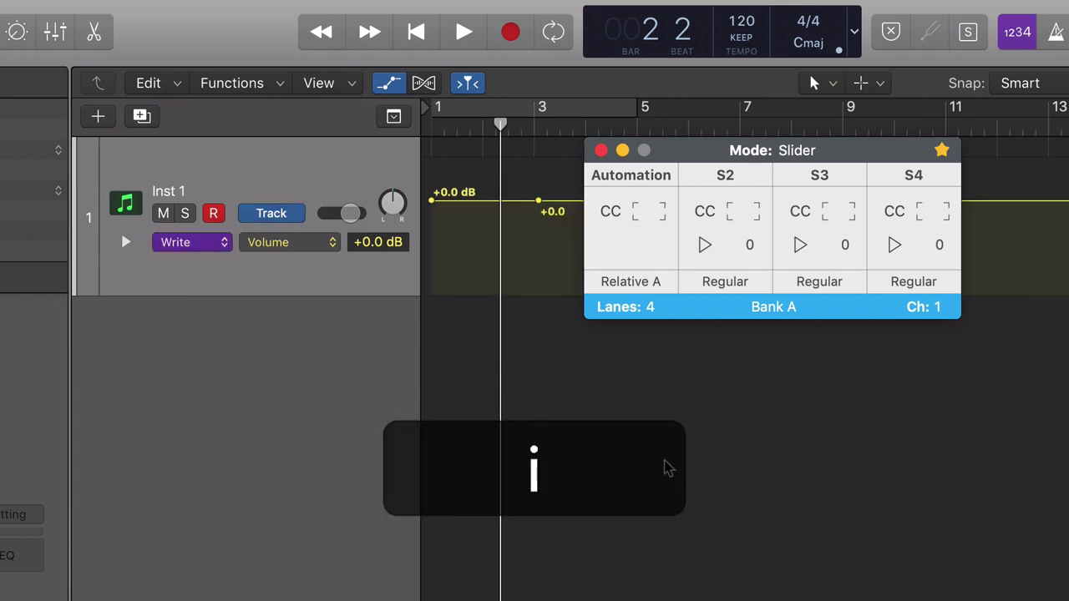
key(o)
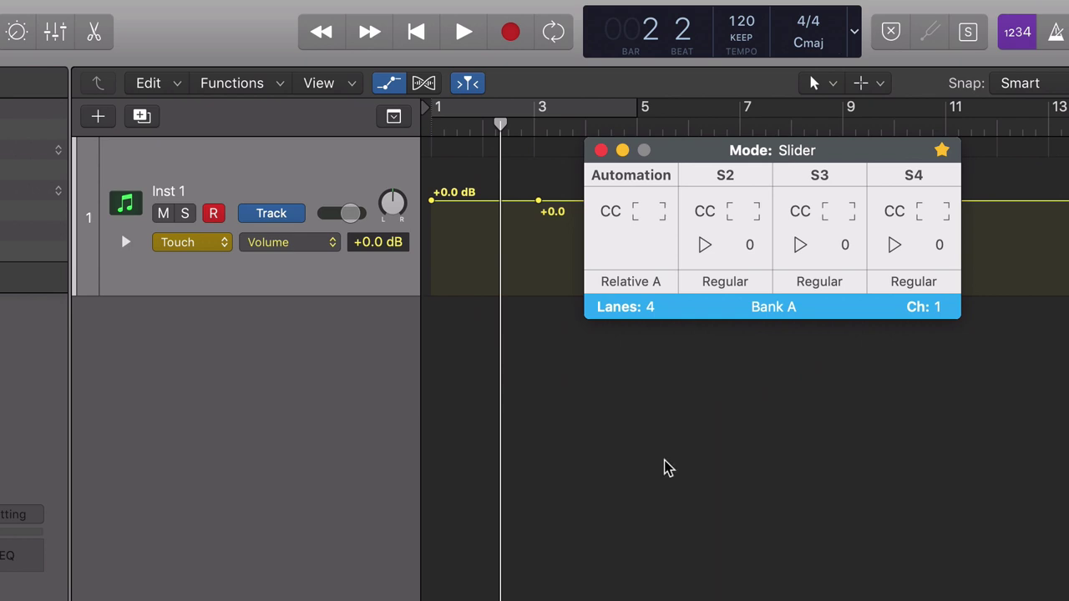
key(p)
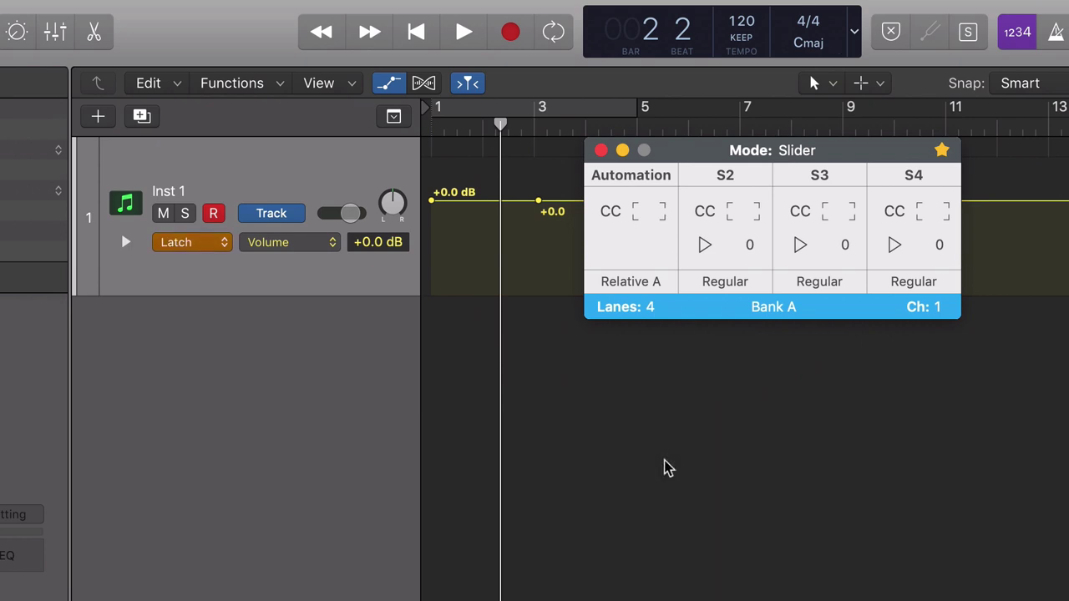